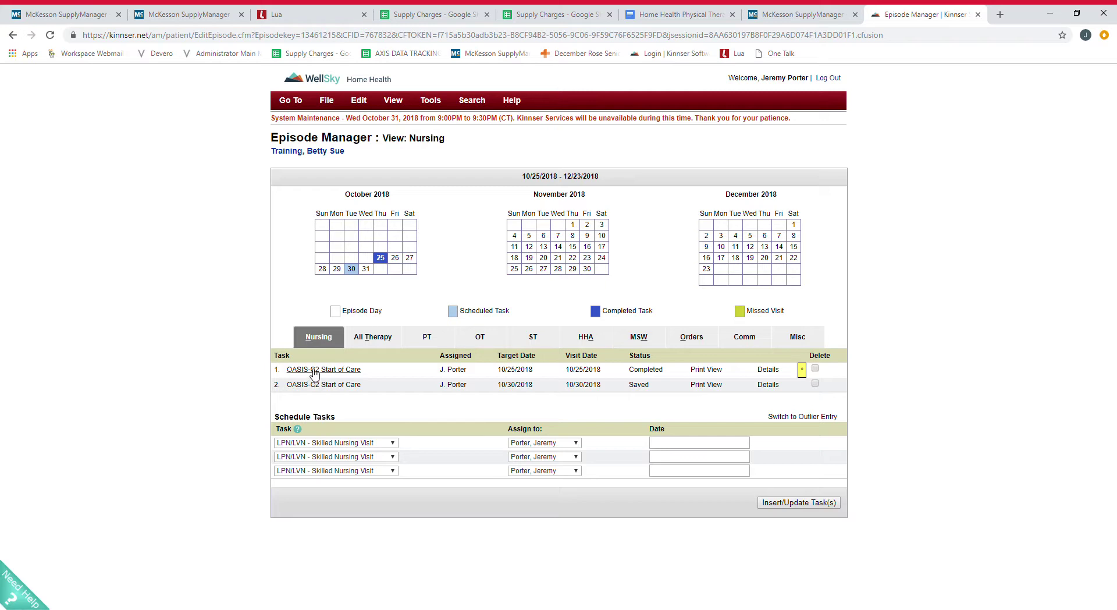
Review the episode's PT and nursing tasks, including the target date calendar of the completed OASIS-C2 Start of Care
left_click(424, 339)
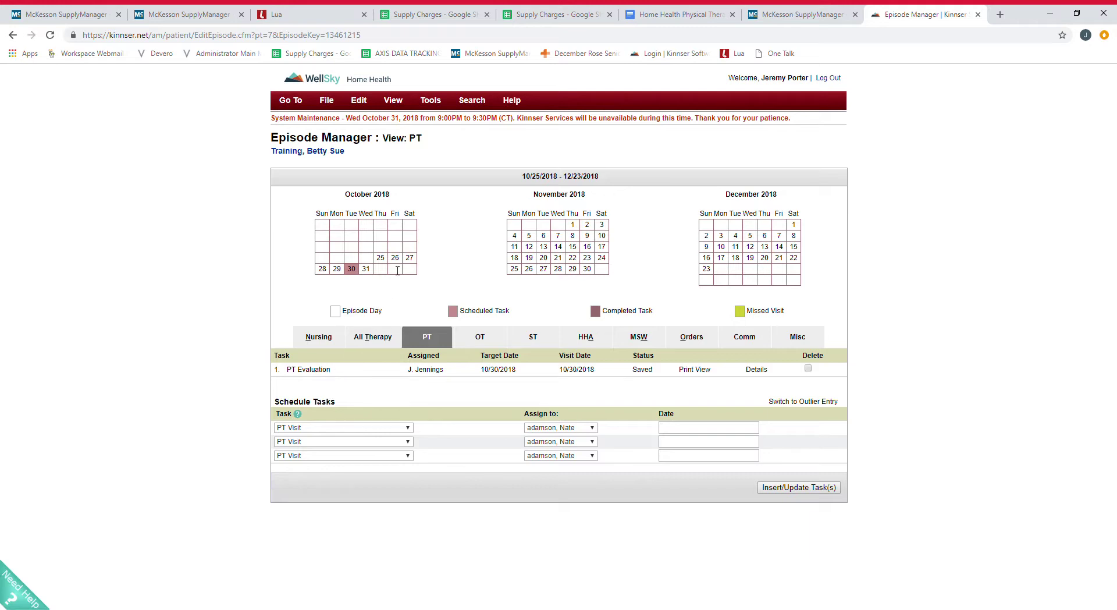
left_click(329, 338)
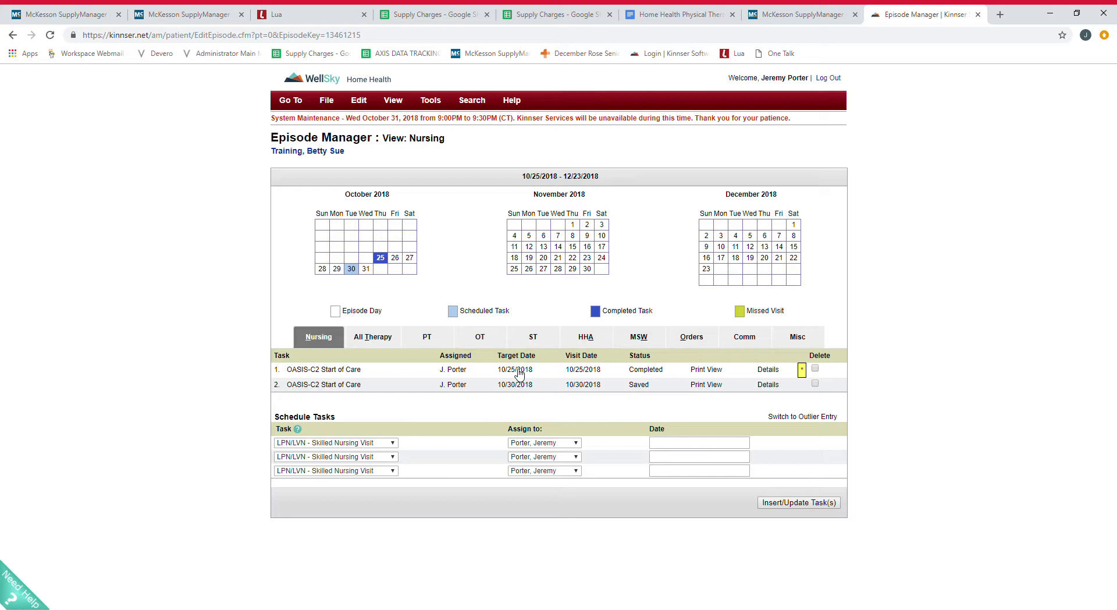
mouse_move(510, 375)
left_click(534, 371)
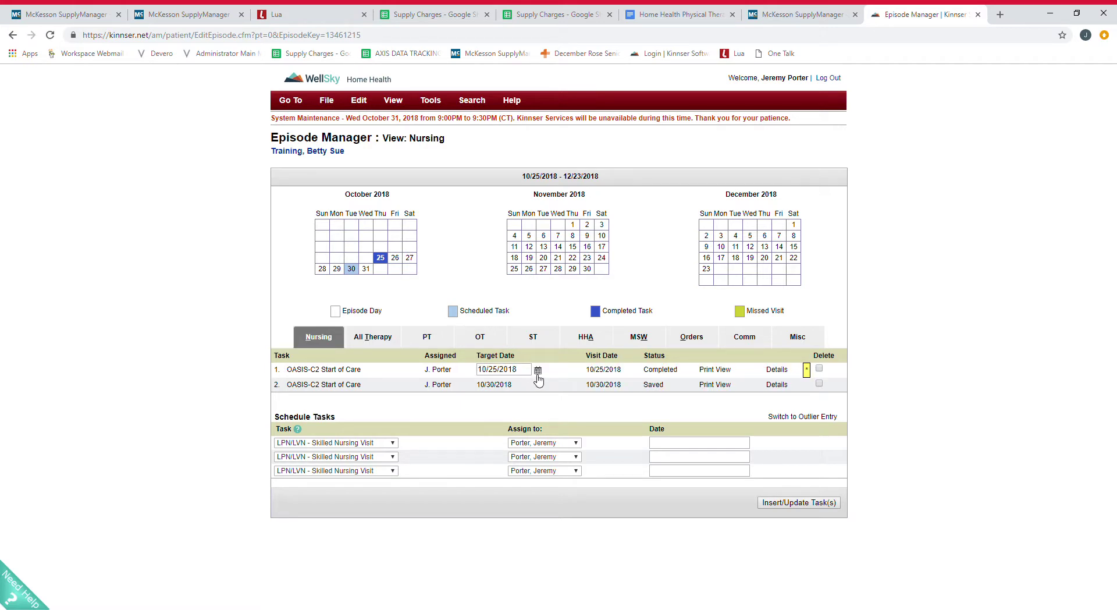
left_click(539, 375)
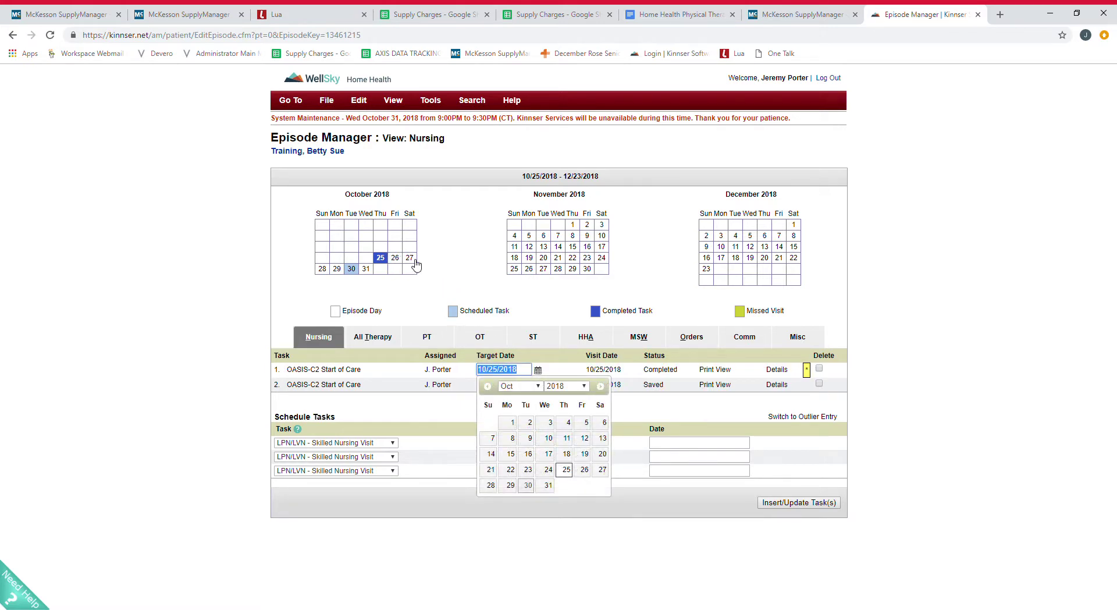
left_click(540, 285)
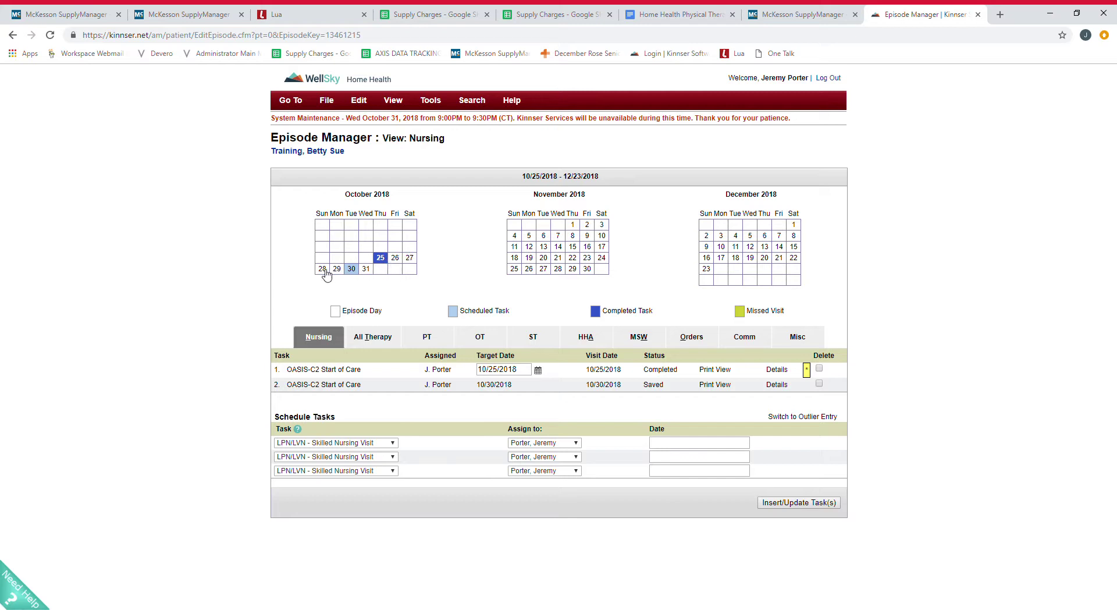
Schedule RN - Skilled Nursing Visit tasks for 11/5/2018 and 11/12/2018
left_click(530, 239)
left_click(529, 247)
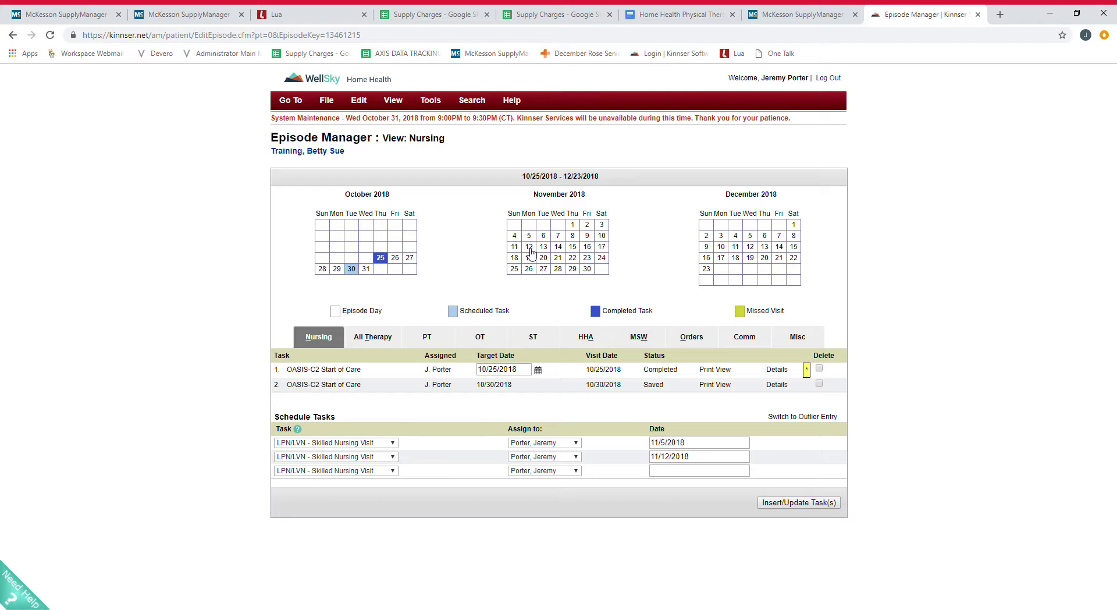
left_click(393, 447)
key("r")
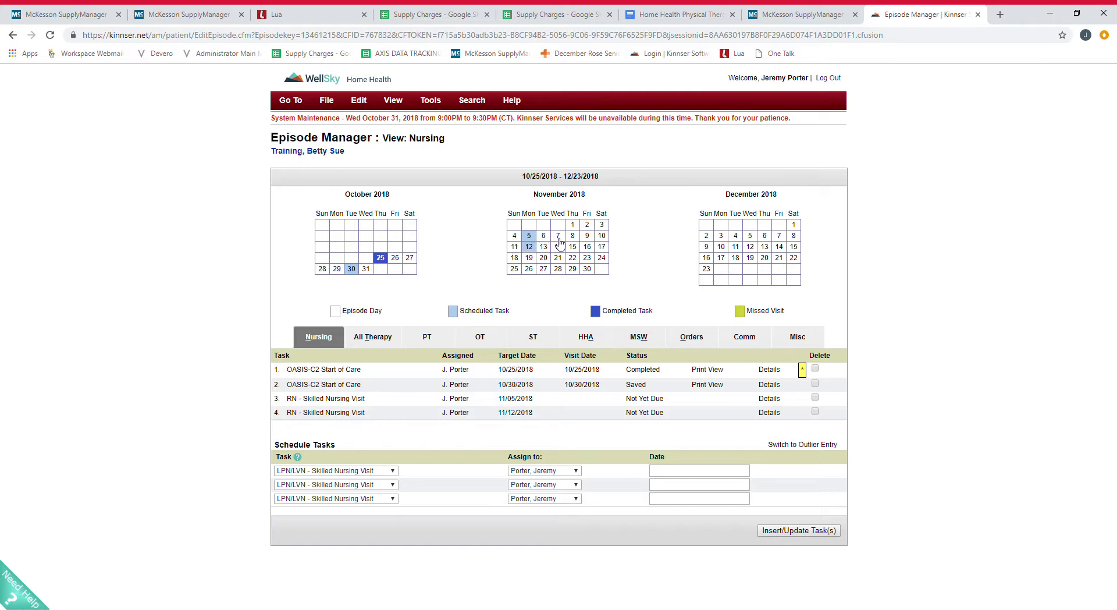
Change the target dates of the two RN skilled nursing visits to 11/07/2018 and 11/16/2018, and save the update
left_click(519, 399)
left_click(538, 399)
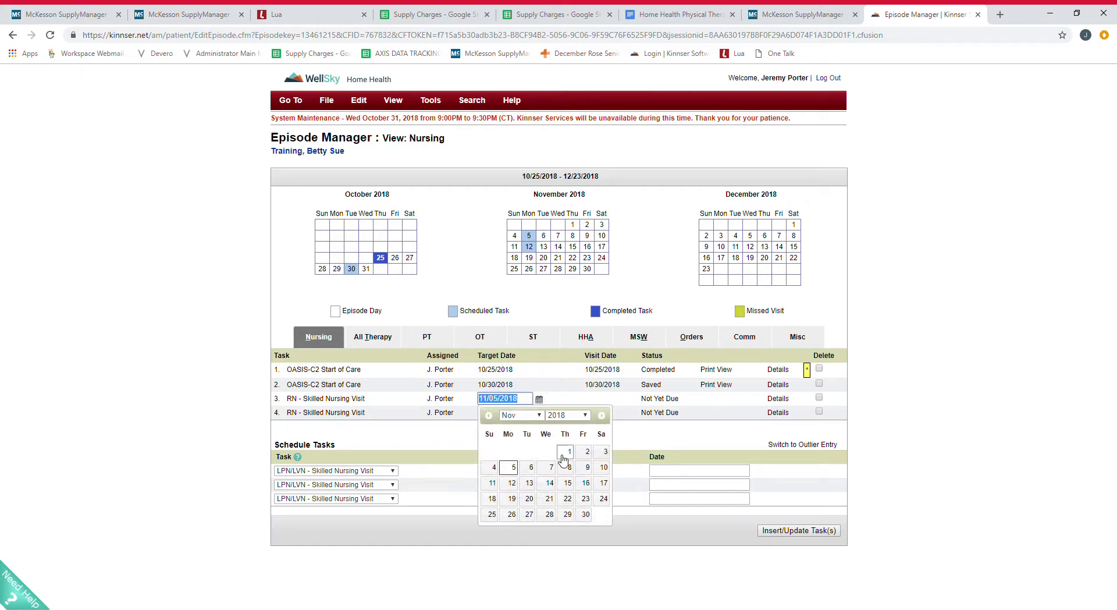
left_click(550, 468)
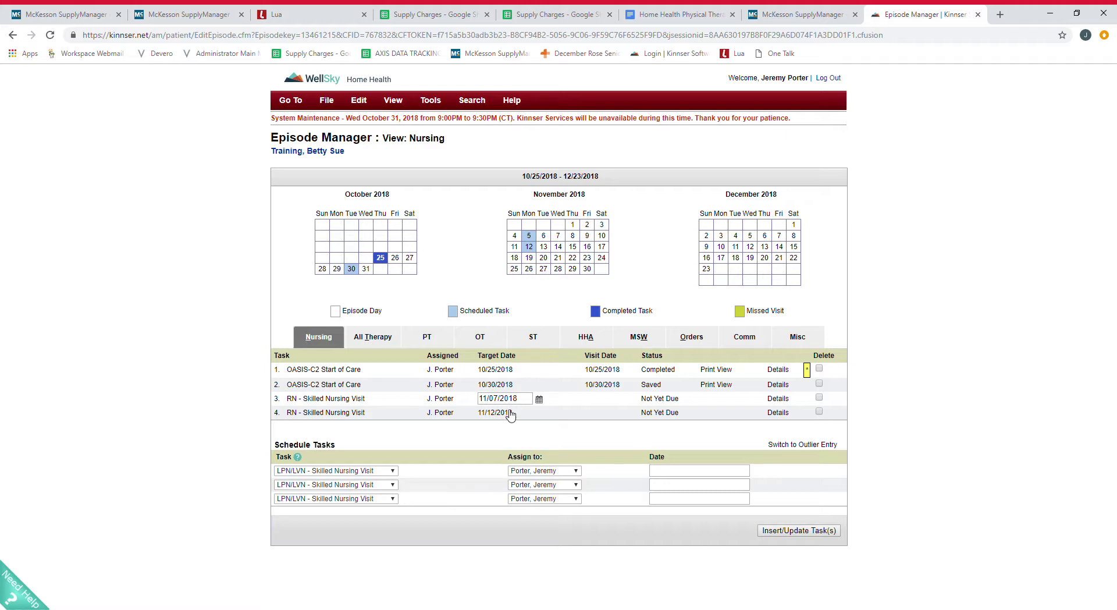
left_click(511, 413)
left_click(538, 413)
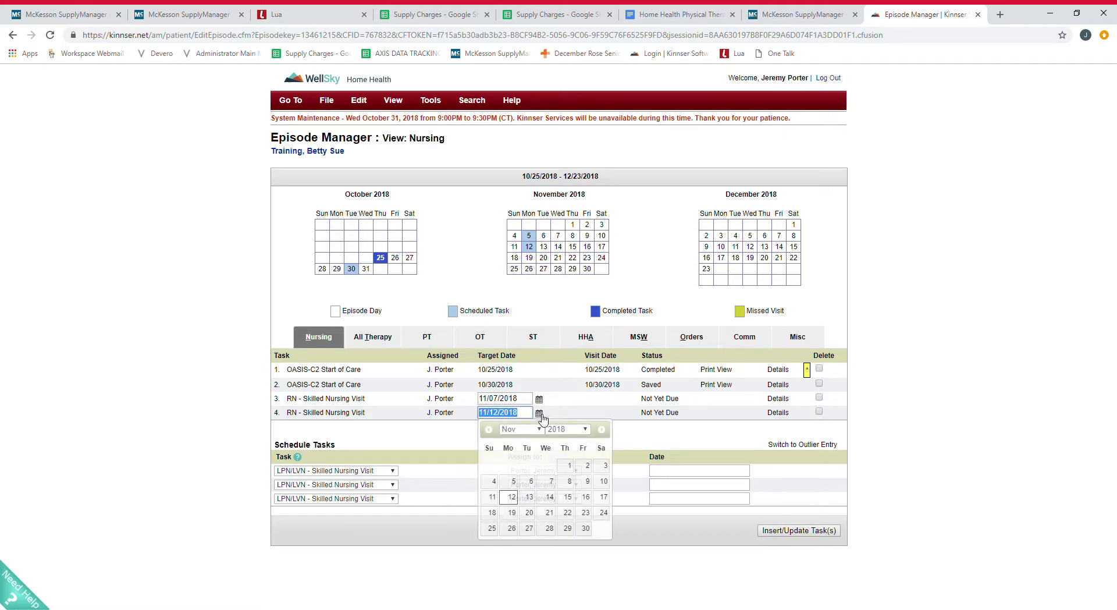
left_click(586, 497)
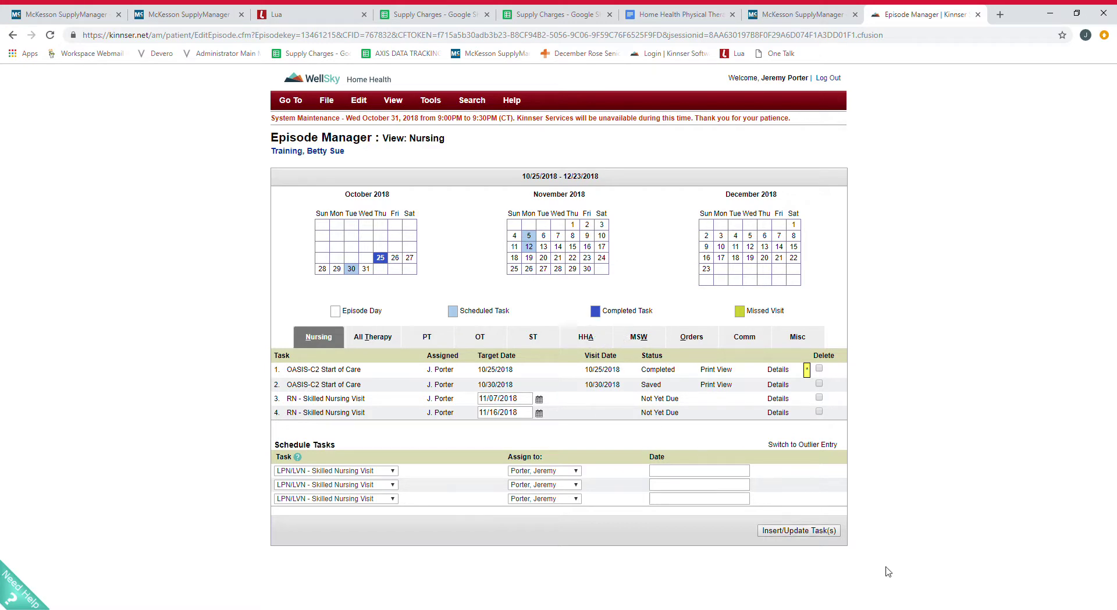
left_click(807, 534)
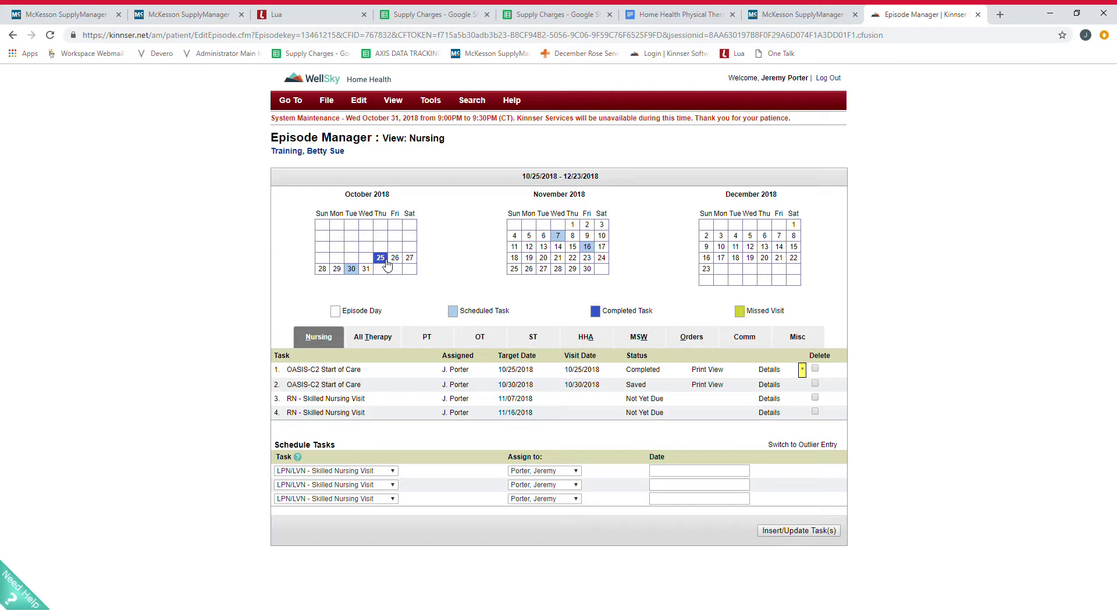
Enter new PT tasks dated 11/5, 11/6, 11/12, 11/13, 11/20 and 11/27/2018
left_click(420, 336)
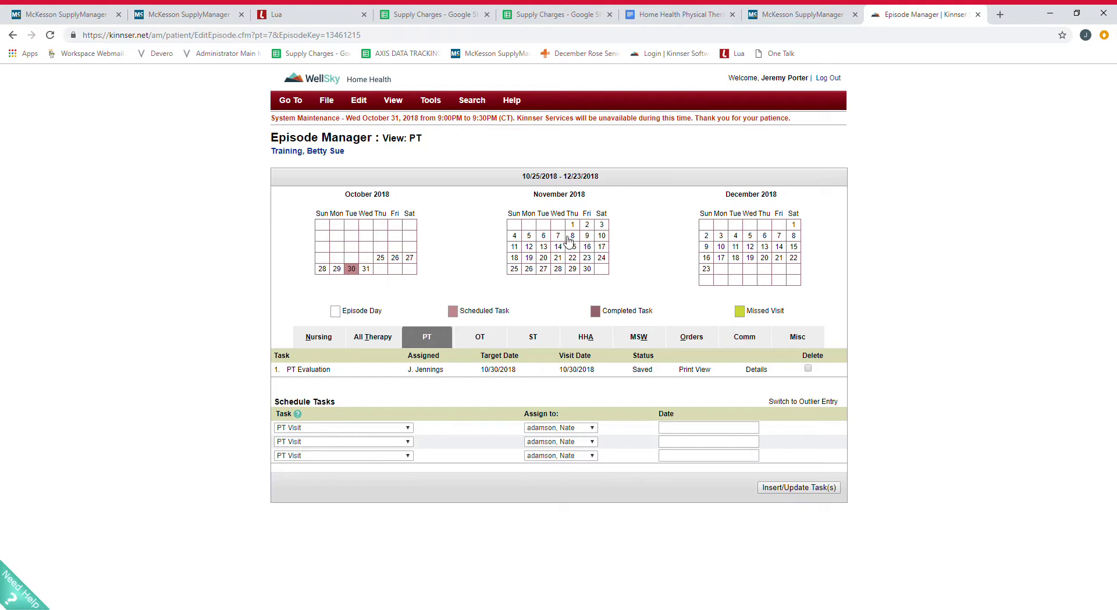
left_click(534, 236)
left_click(545, 236)
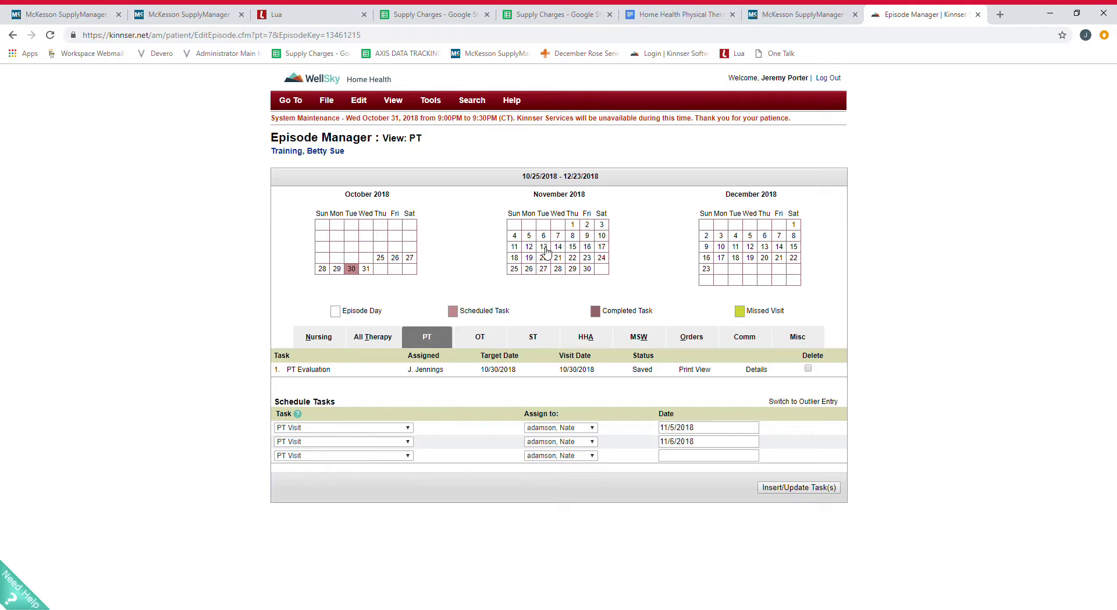
left_click(531, 247)
left_click(544, 248)
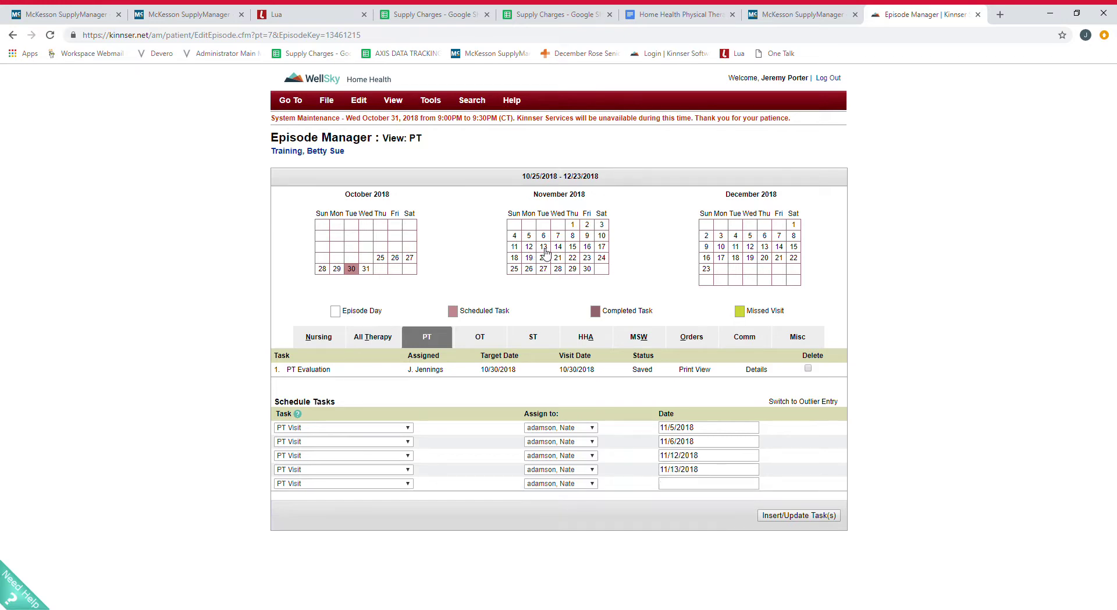
left_click(543, 259)
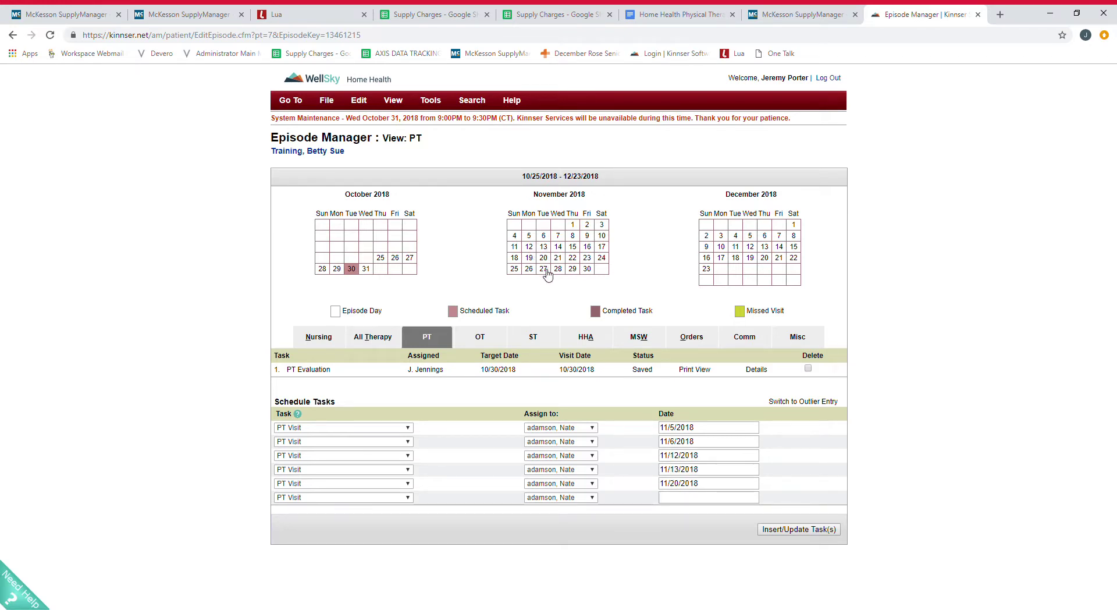
left_click(548, 270)
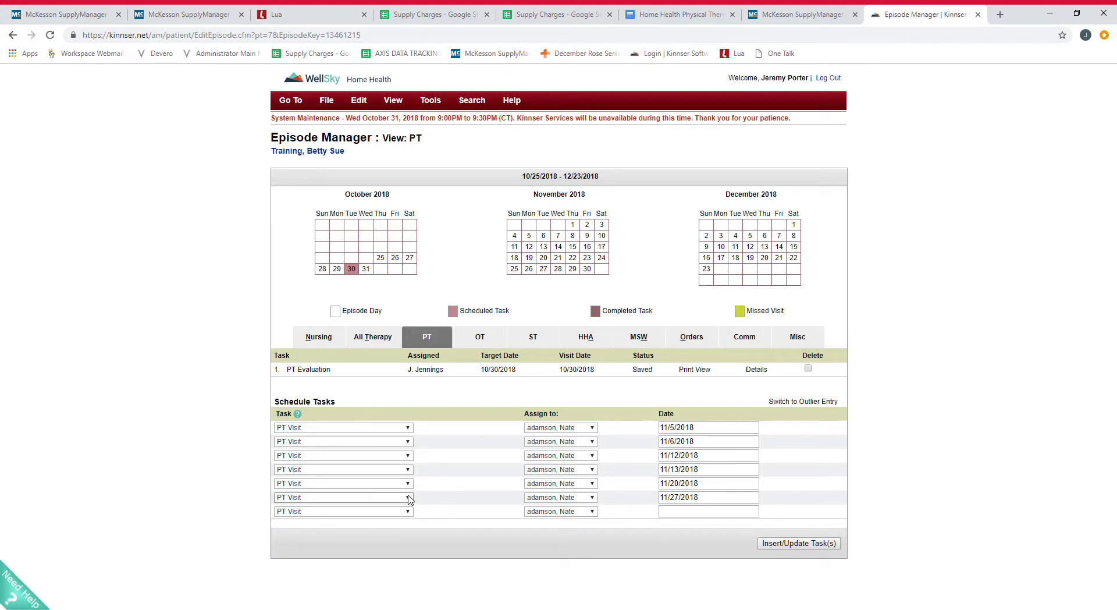
Make the 11/27/2018 task a PT Discharge and insert all the new PT tasks into the episode
left_click(410, 497)
left_click(308, 379)
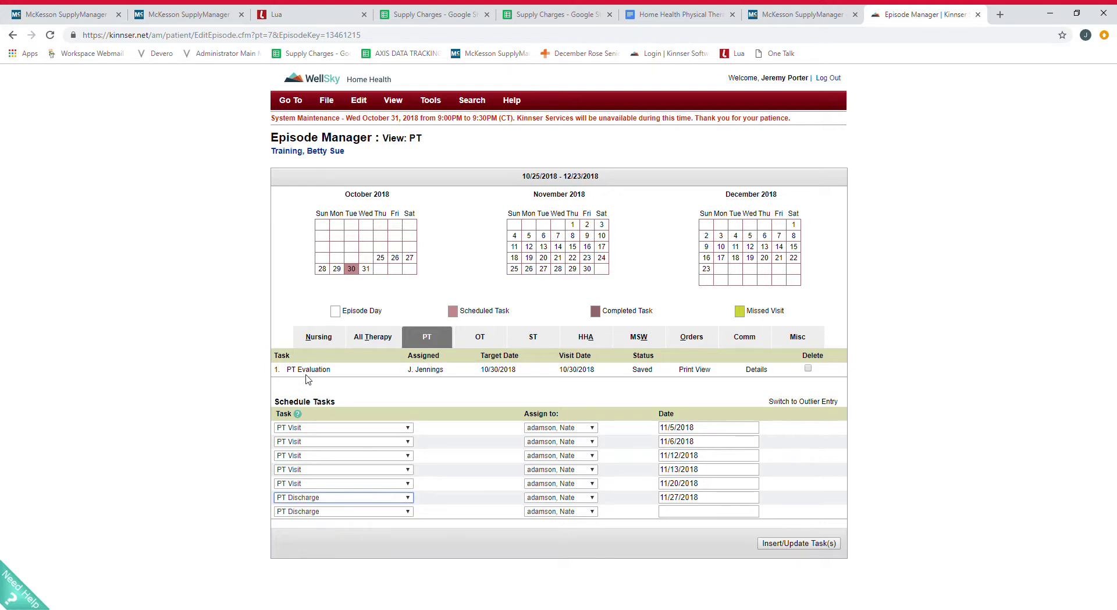
left_click(805, 543)
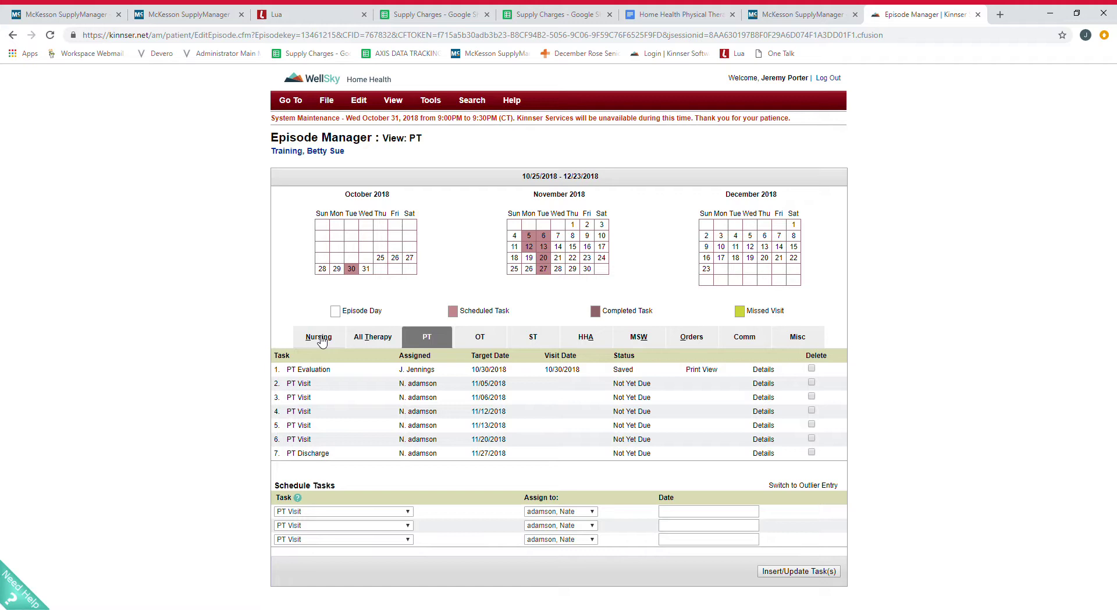
Schedule an additional RN - Skilled Nursing Visit for 11/12/2018 among the nursing tasks
left_click(319, 337)
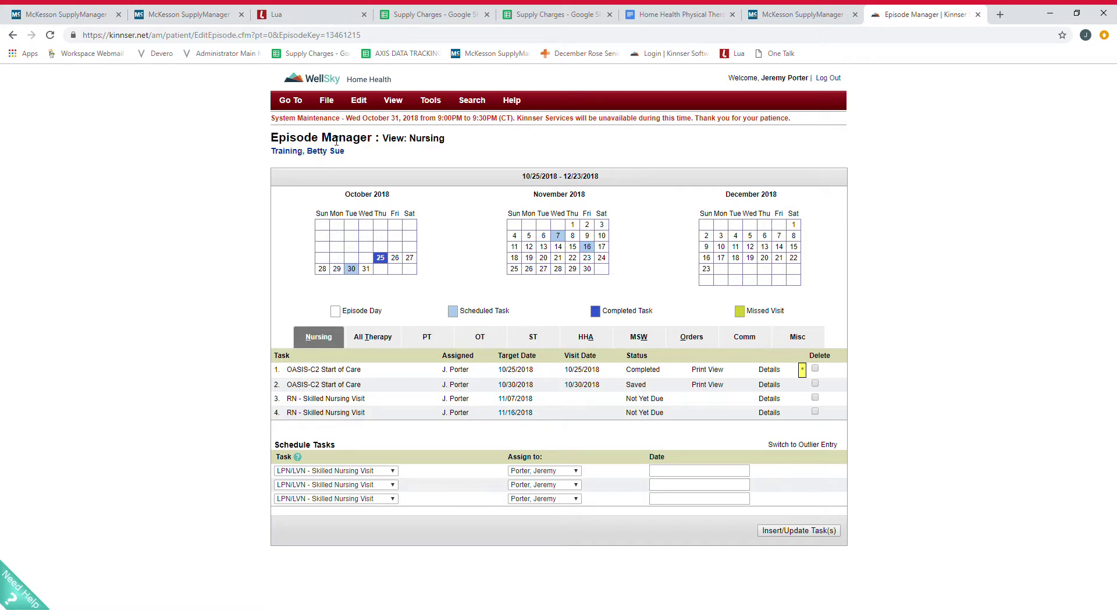
left_click(532, 247)
left_click(393, 472)
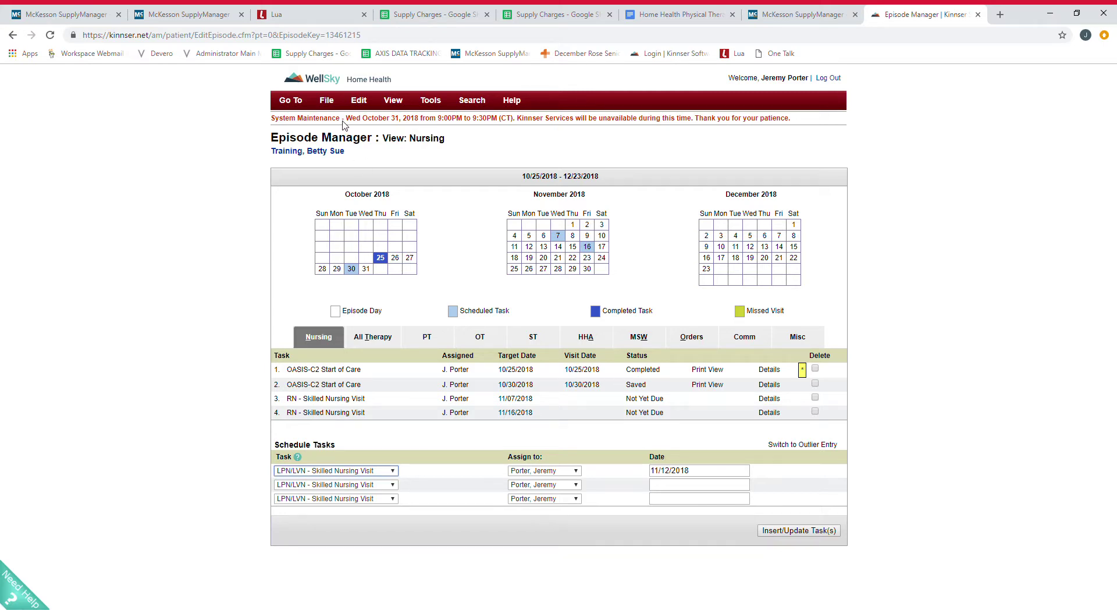
key("r")
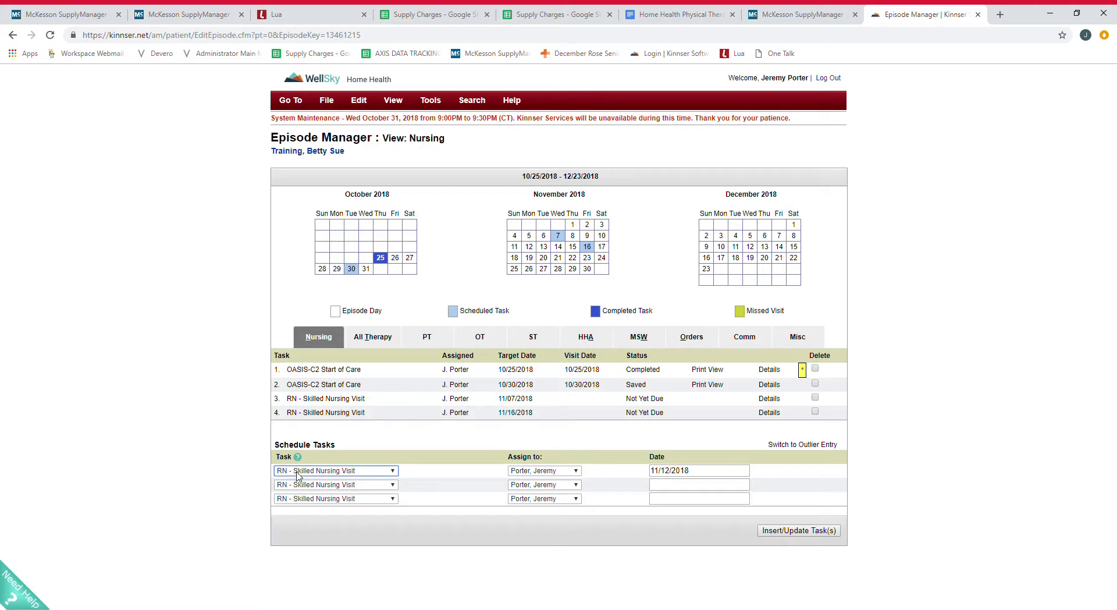
left_click(772, 532)
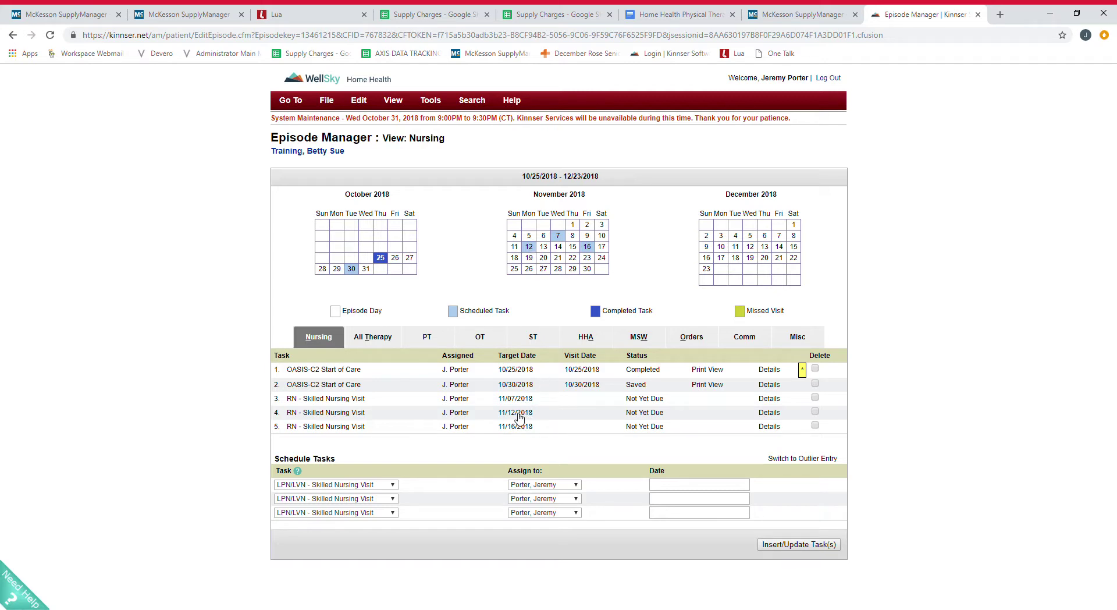
left_click(293, 104)
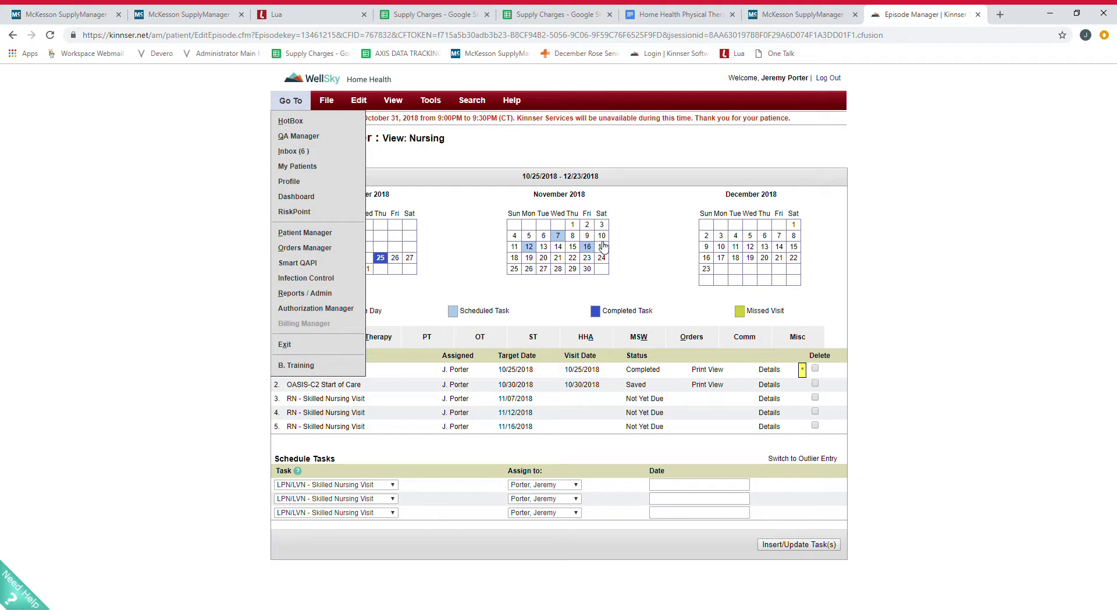
left_click(649, 262)
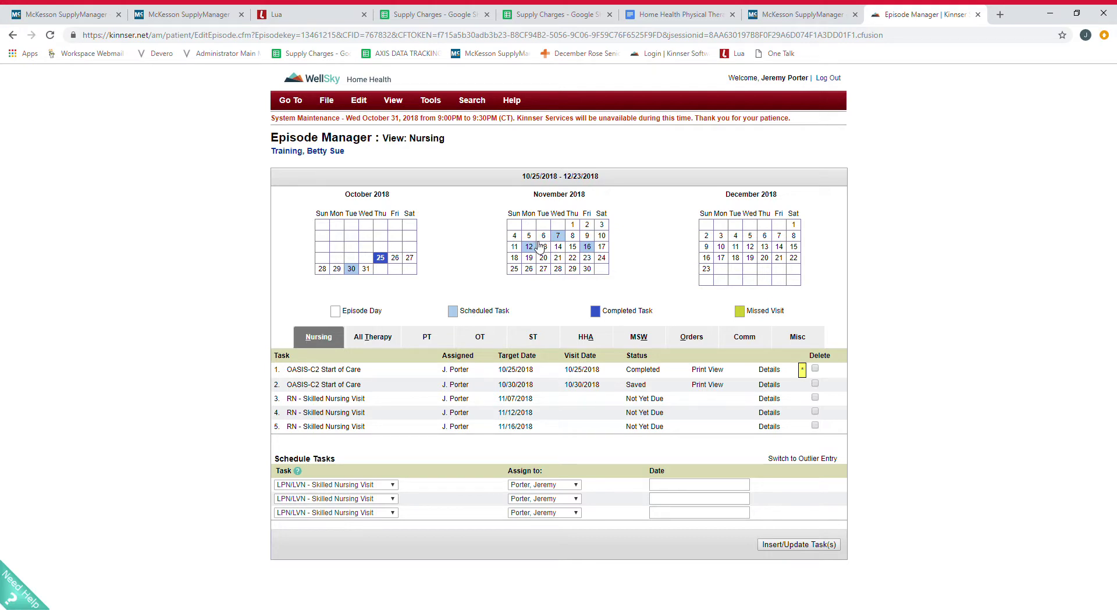
Schedule an SNV w/ Aide Supervision nursing task for 11/9/2018
left_click(588, 236)
left_click(393, 487)
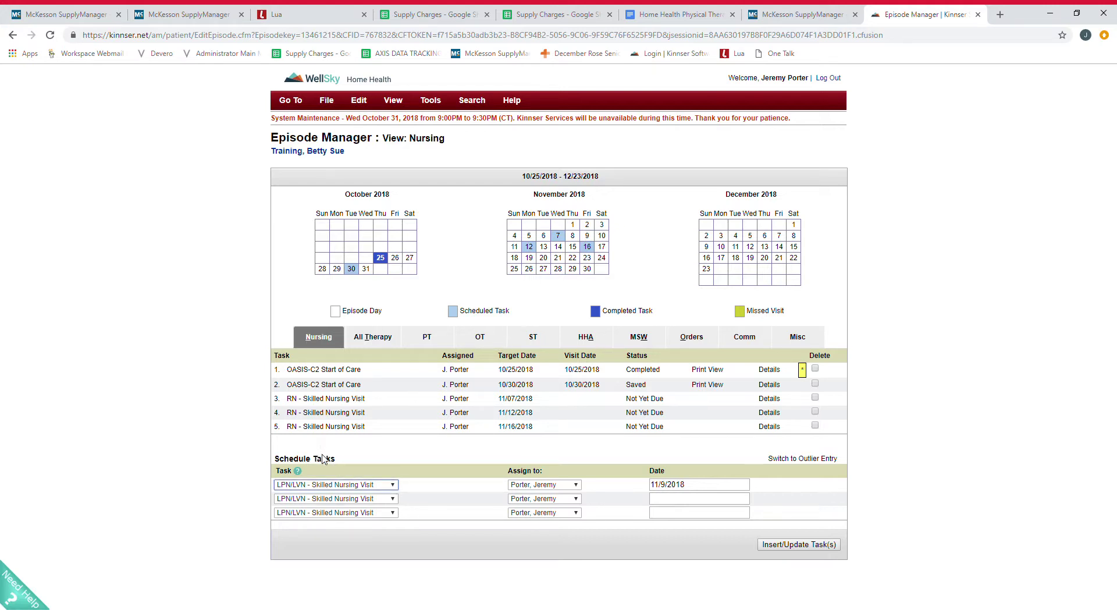
key("s")
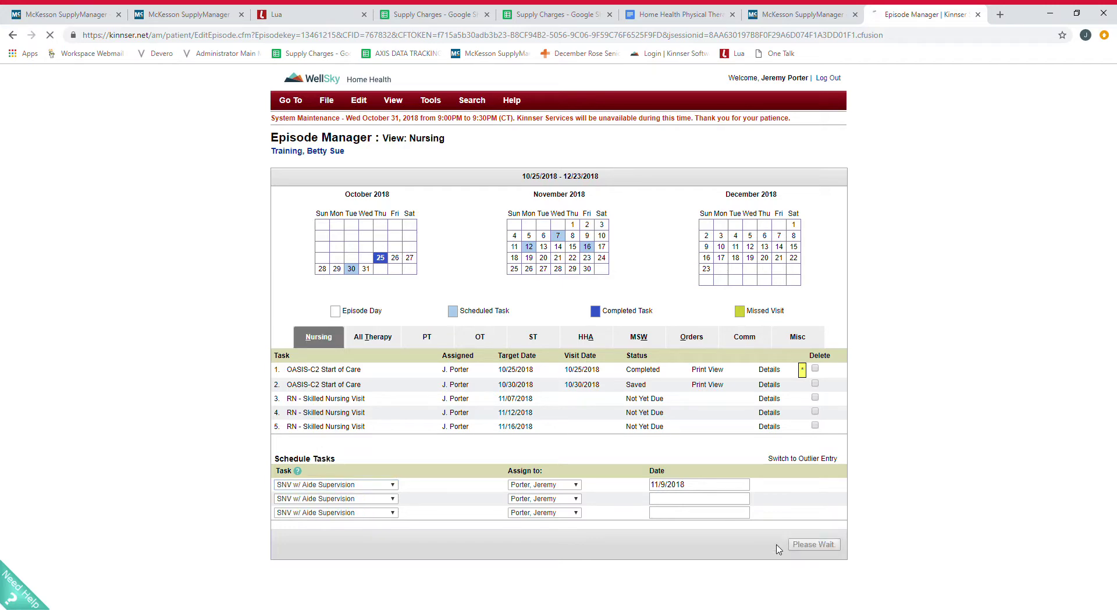
Schedule a PT Re-evaluation w/Supervisory Visit for 11/29/2018 among the PT tasks
left_click(426, 341)
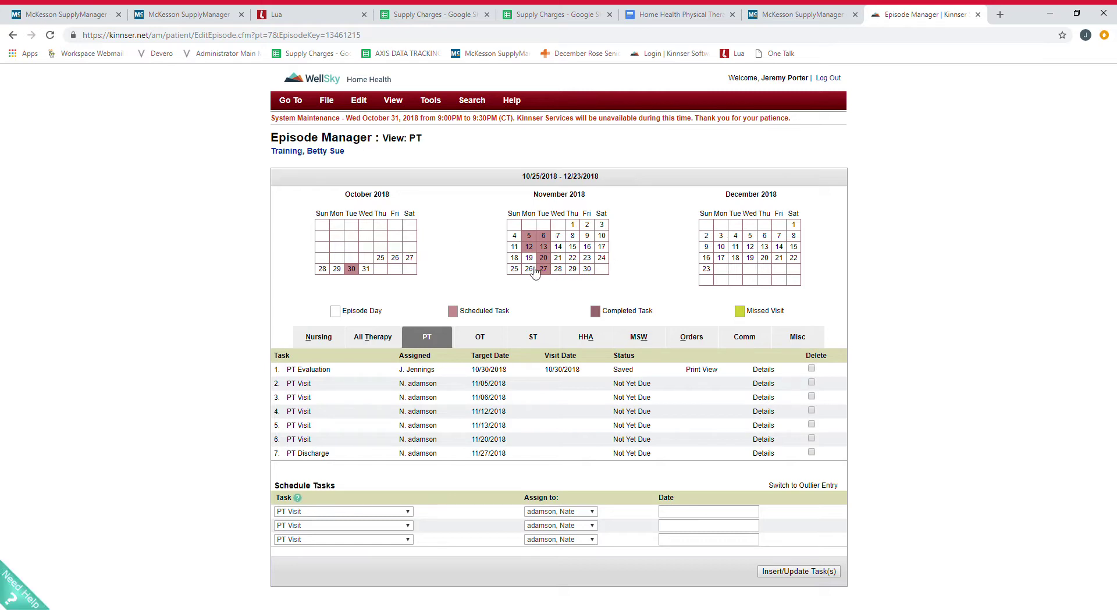
left_click(578, 269)
left_click(407, 512)
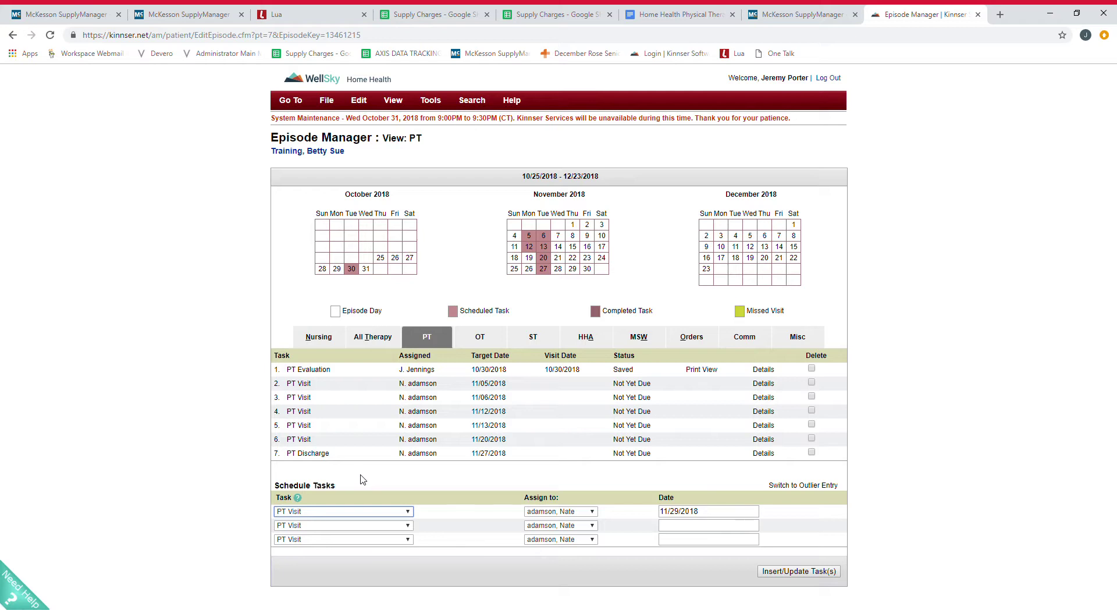
key("Up")
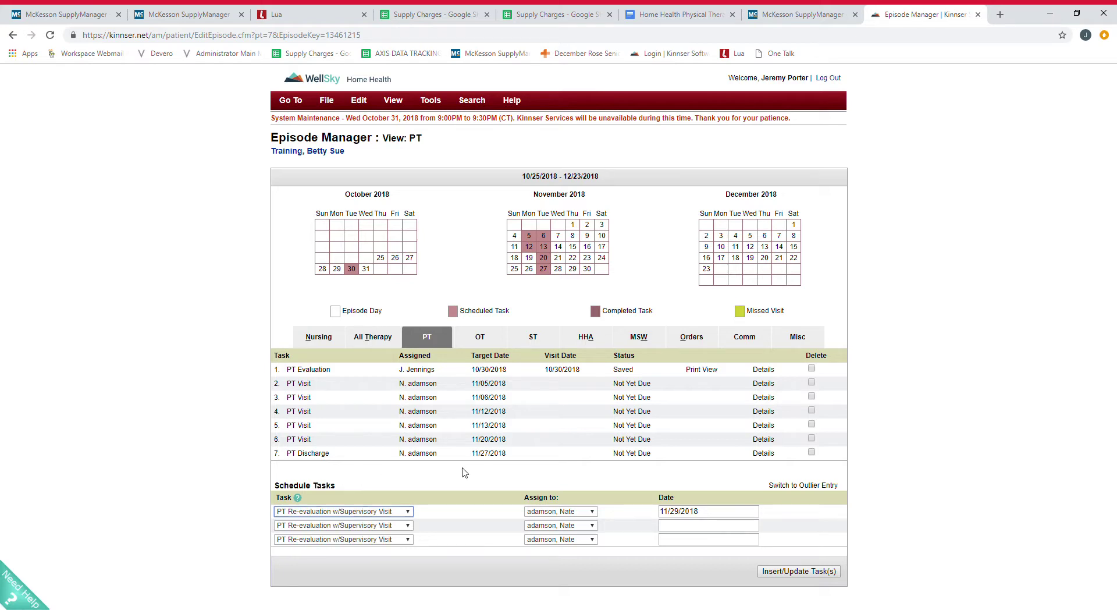
left_click(776, 569)
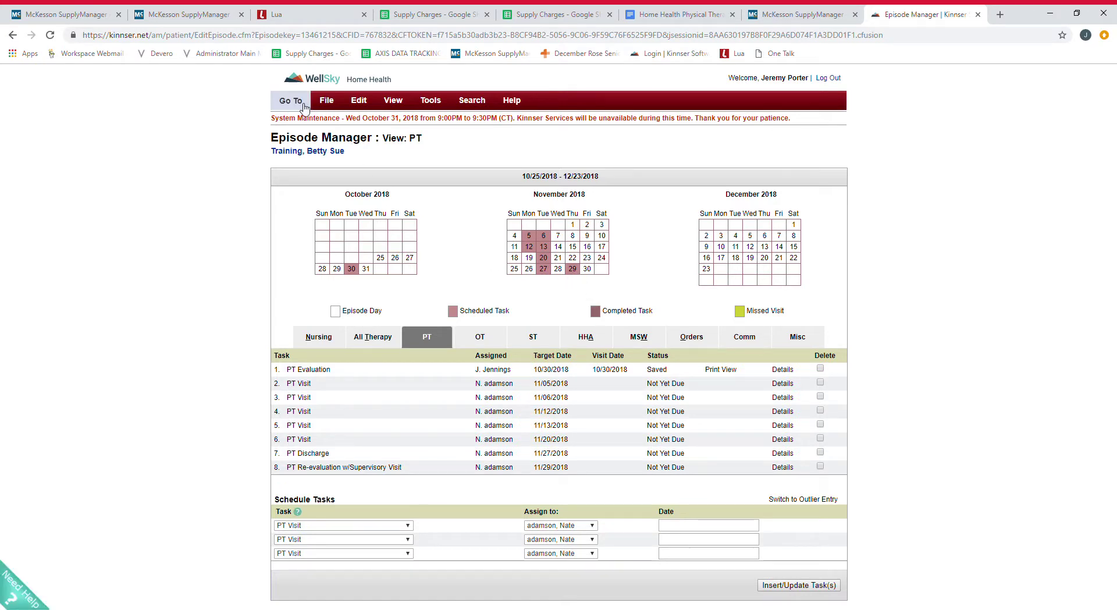
left_click(290, 100)
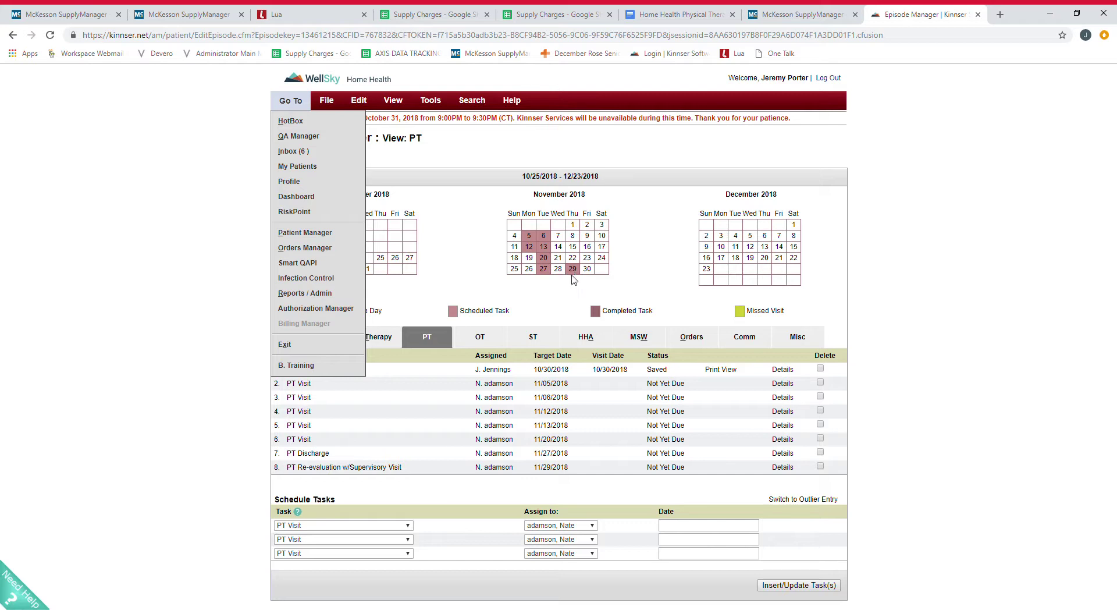
left_click(677, 238)
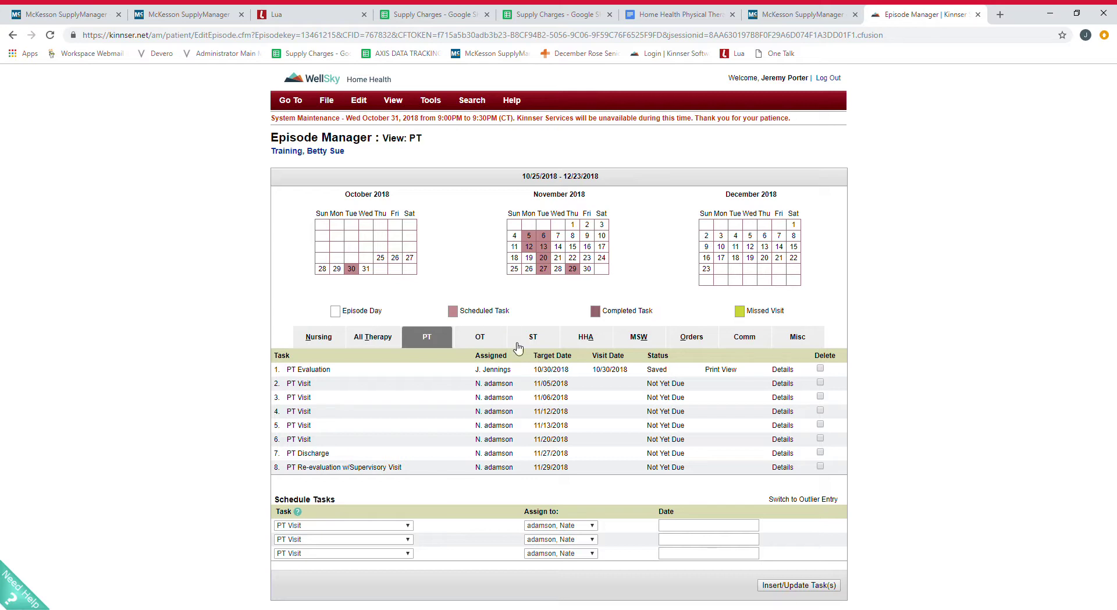
Schedule an OASIS-C2 Discharge nursing task for 11/9/2018
left_click(324, 339)
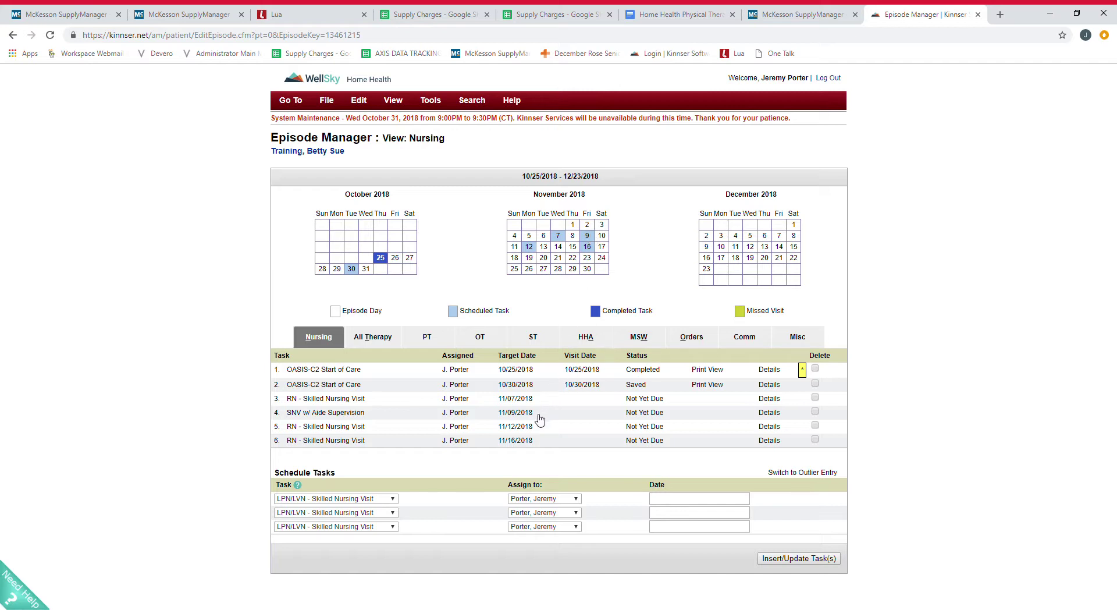
left_click(589, 236)
left_click(395, 499)
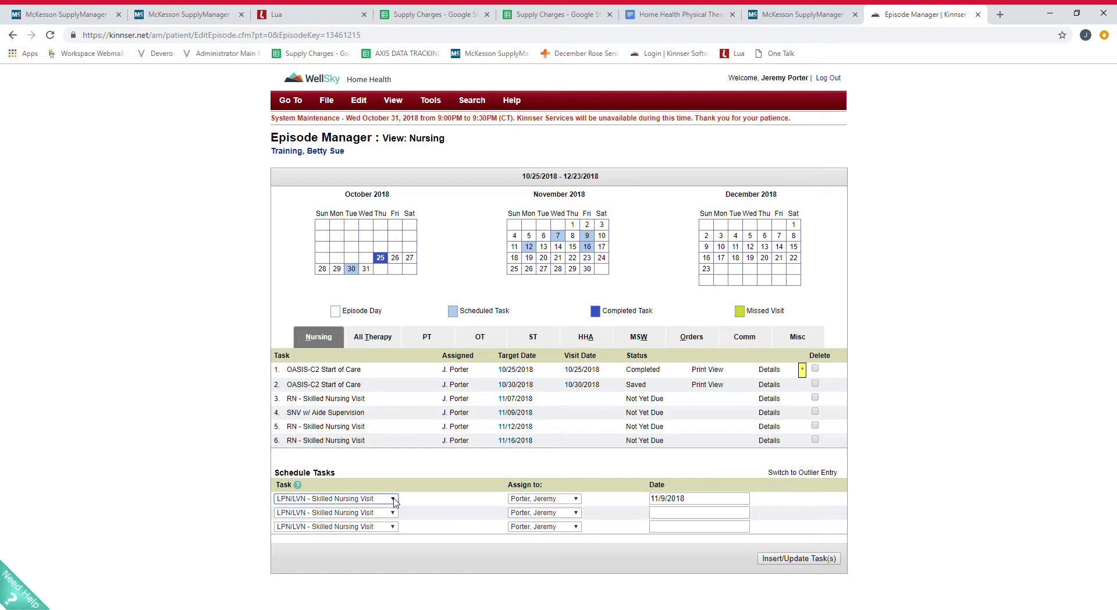
key("o")
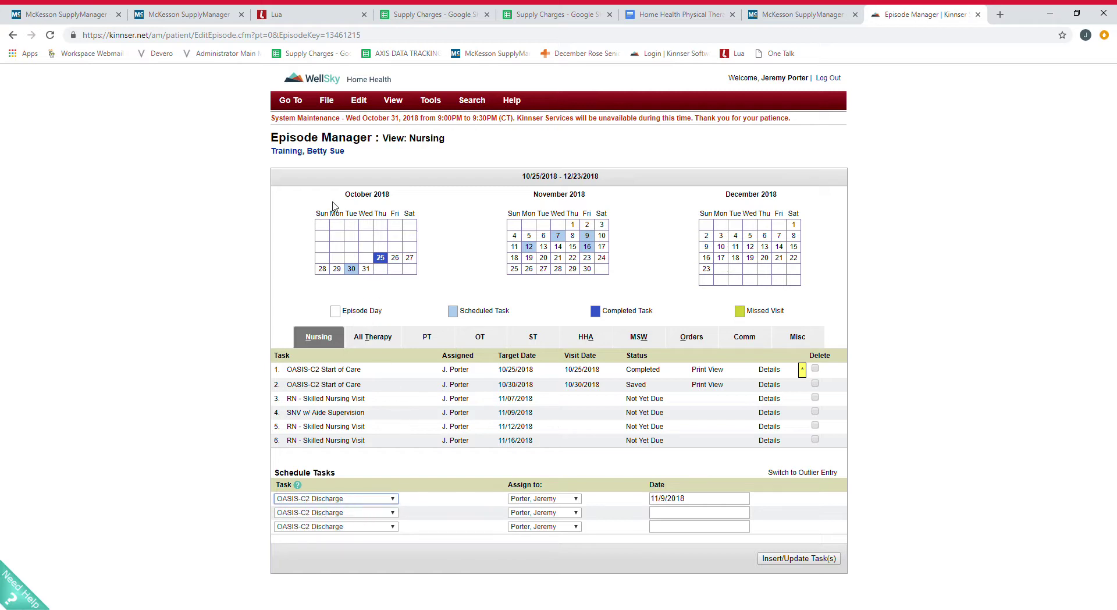
left_click(795, 558)
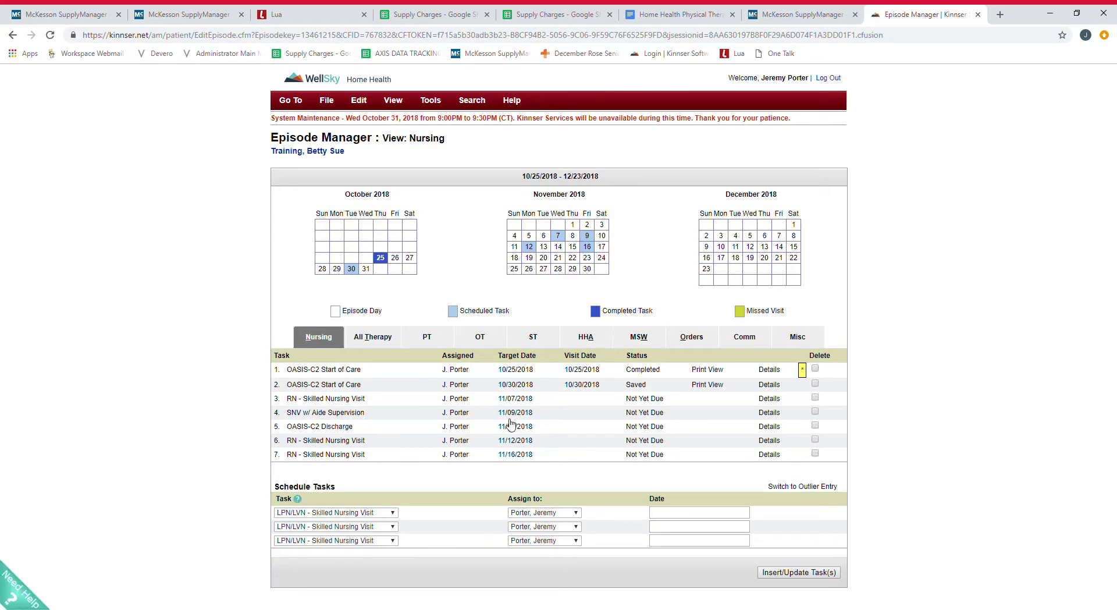
Delete the 11/09/2018 SNV w/ Aide Supervision task and the RN skilled nursing visits of 11/12 and 11/16/2018
left_click(815, 411)
left_click(809, 573)
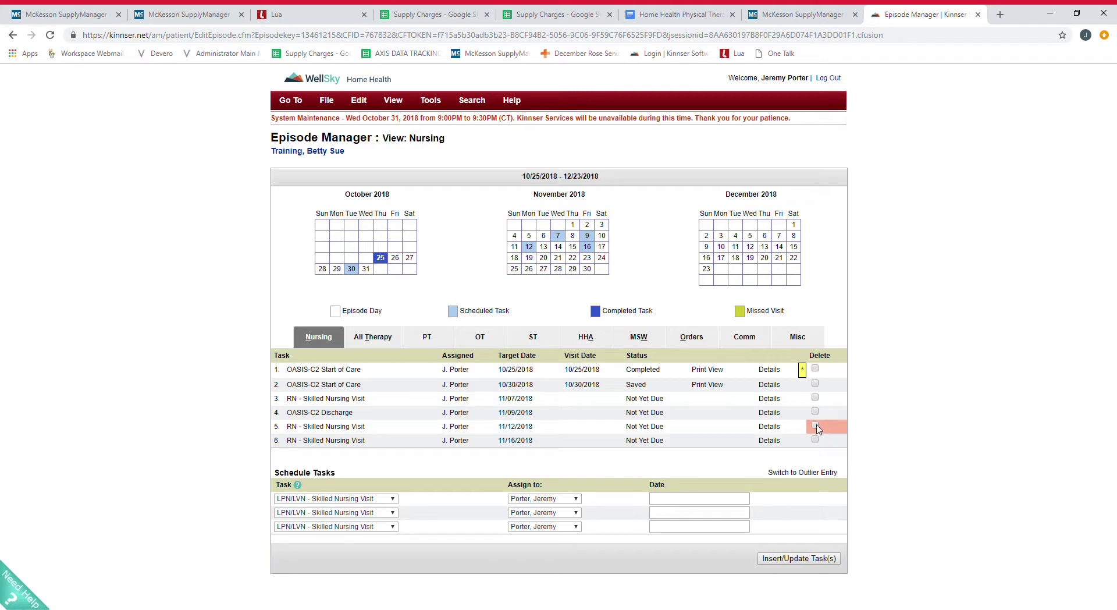
left_click(815, 426)
left_click(790, 559)
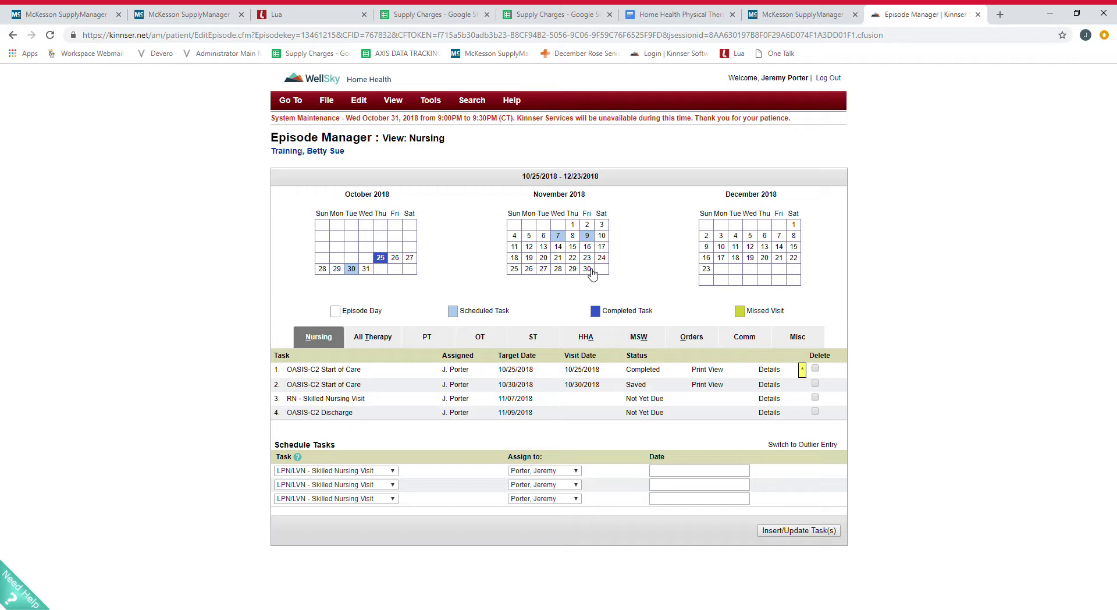
Show the episode's PT tasks
left_click(432, 337)
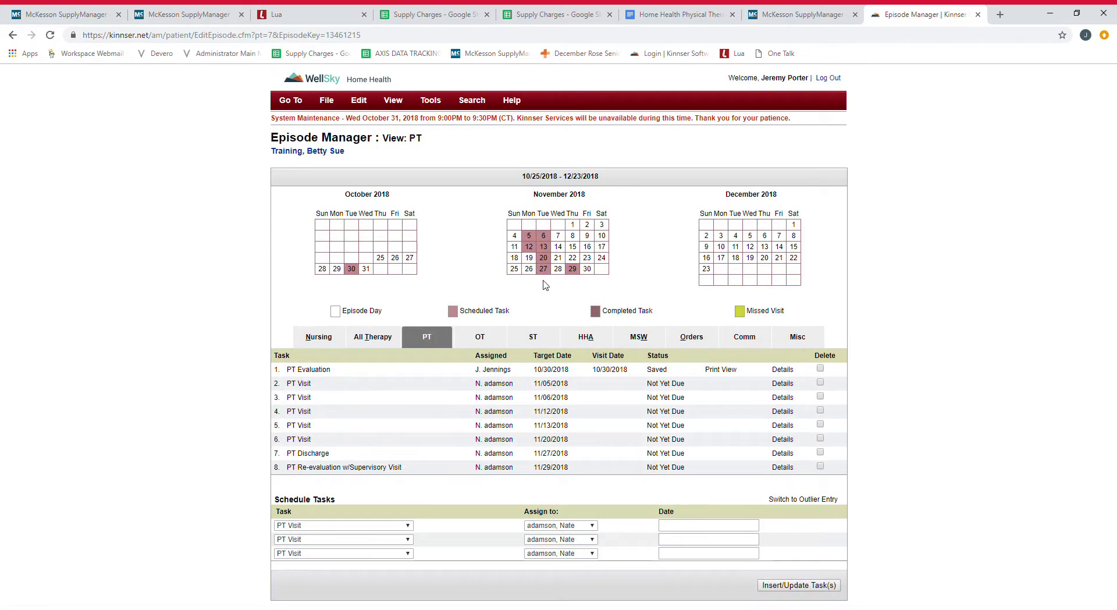